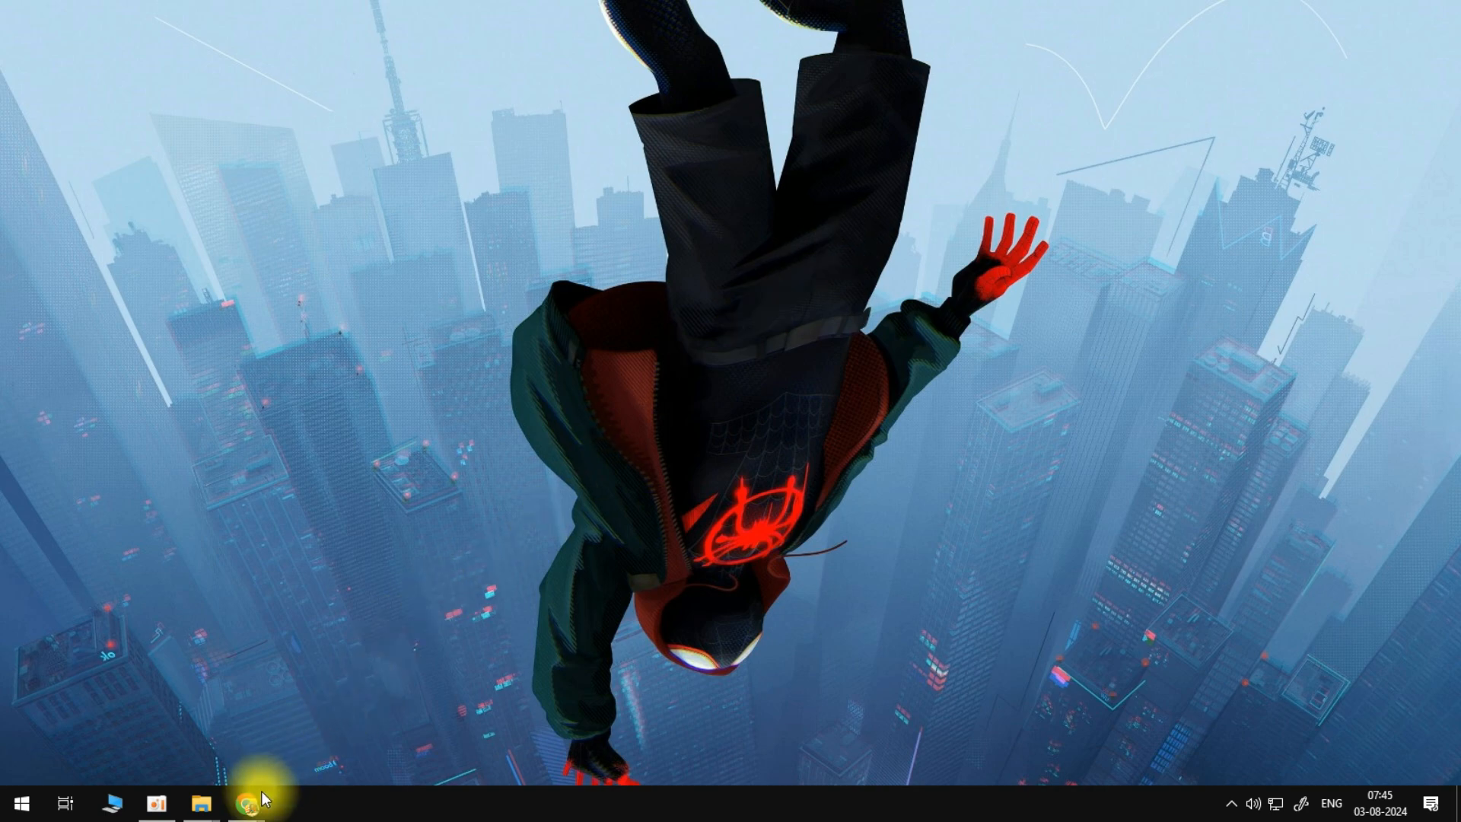
Go from the Roblox home page to My Settings via the gear menu.
{"action": "mouse_move", "coordinate": [247, 804]}
{"action": "left_click", "coordinate": [330, 754]}
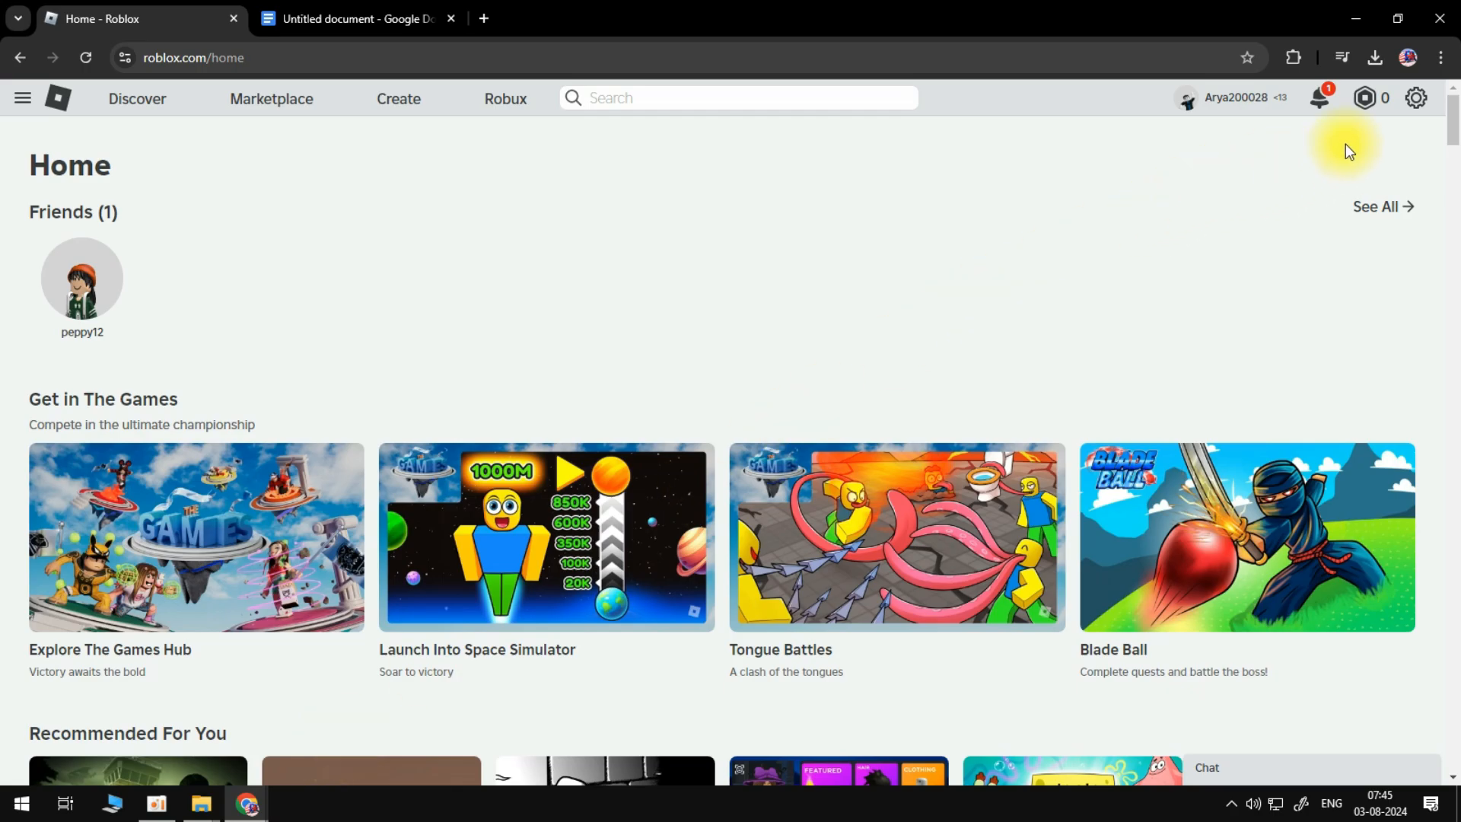
{"action": "left_click", "coordinate": [1423, 110]}
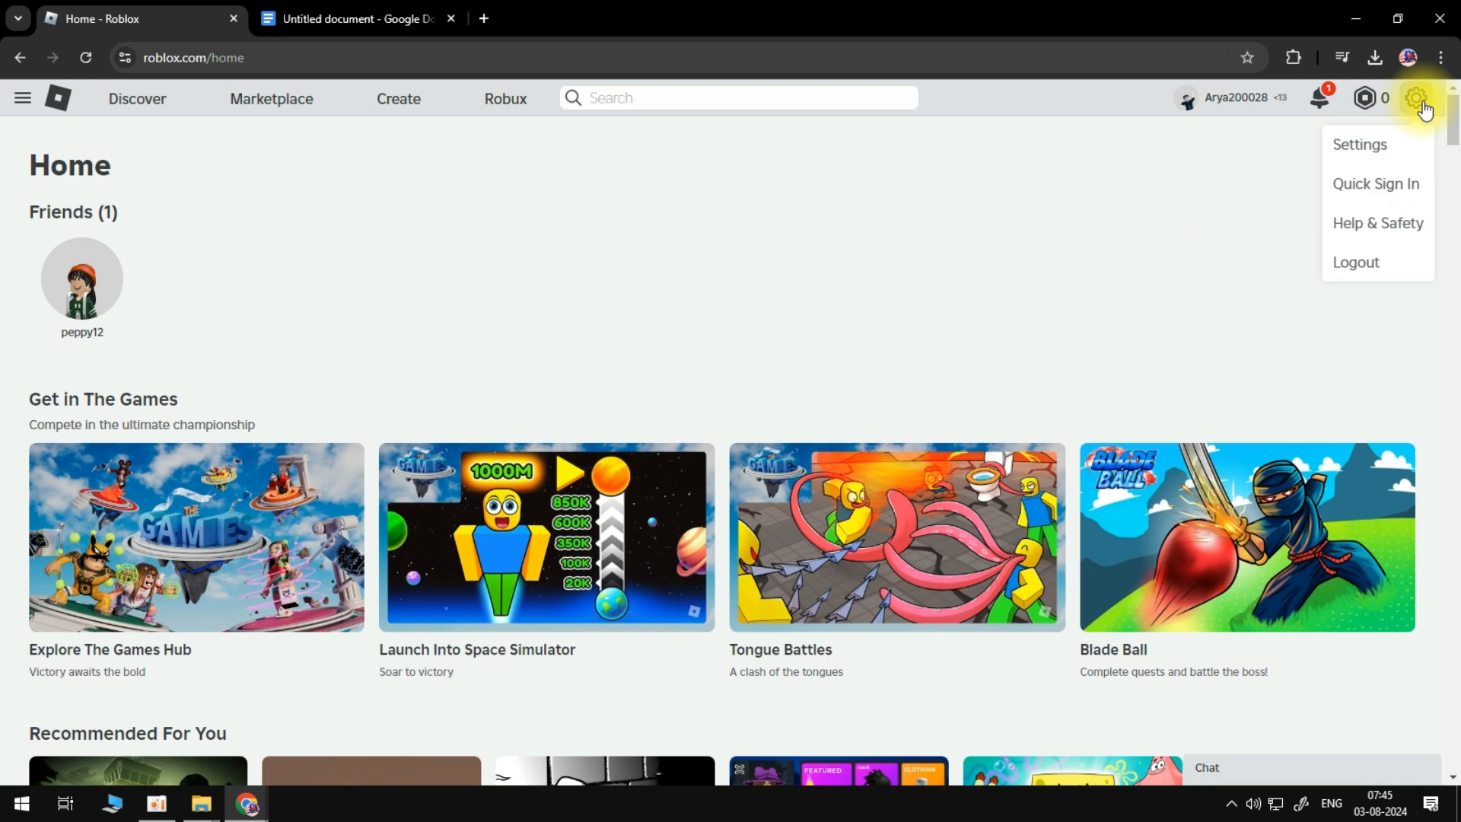
{"action": "left_click", "coordinate": [1401, 147]}
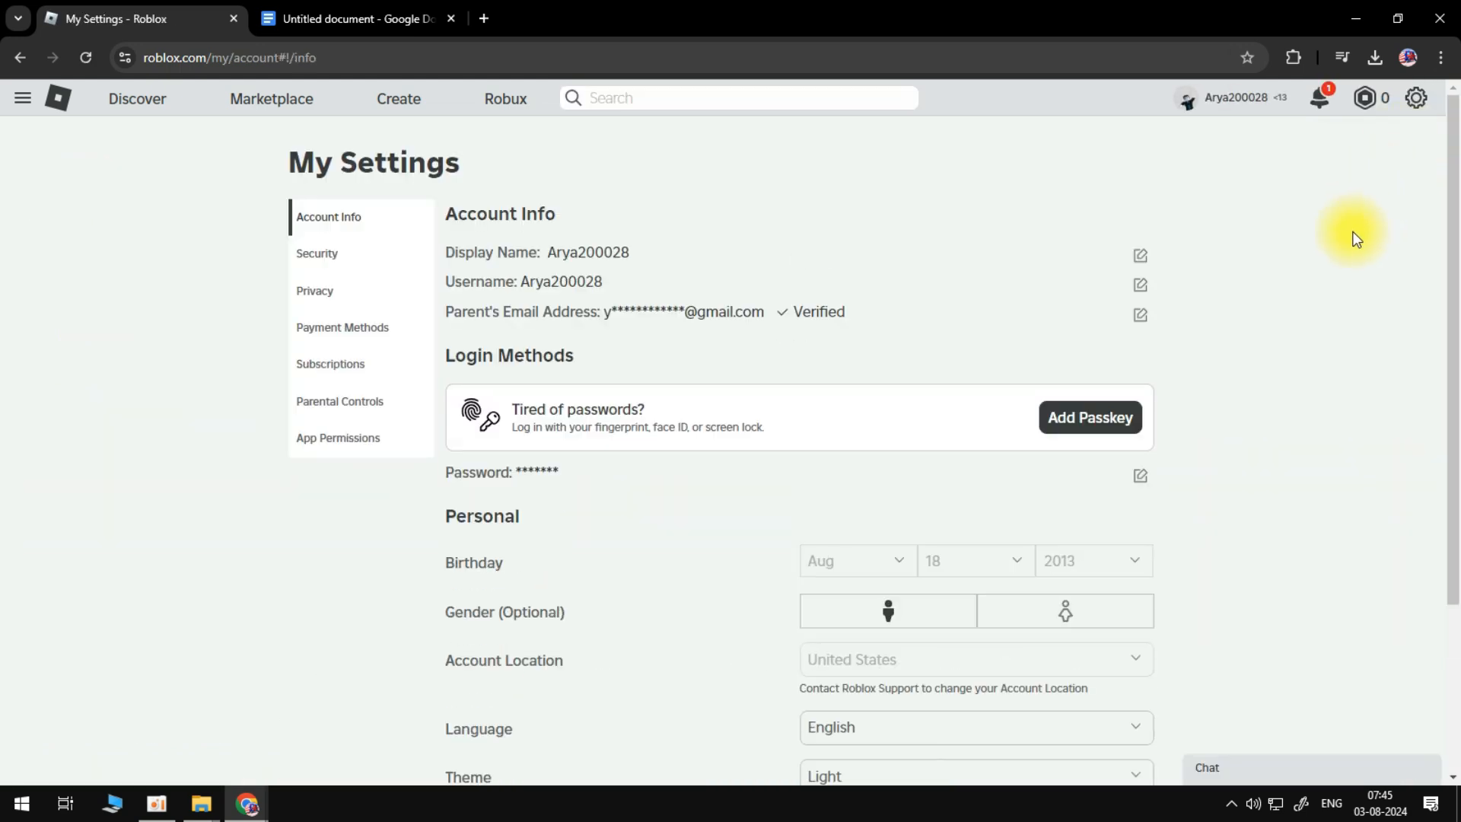
{"action": "scroll", "coordinate": [1331, 280], "scroll_direction": "down", "scroll_amount": 2}
{"action": "scroll", "coordinate": [1292, 356], "scroll_direction": "up", "scroll_amount": 2}
{"action": "scroll", "coordinate": [1293, 355], "scroll_direction": "down", "scroll_amount": 3}
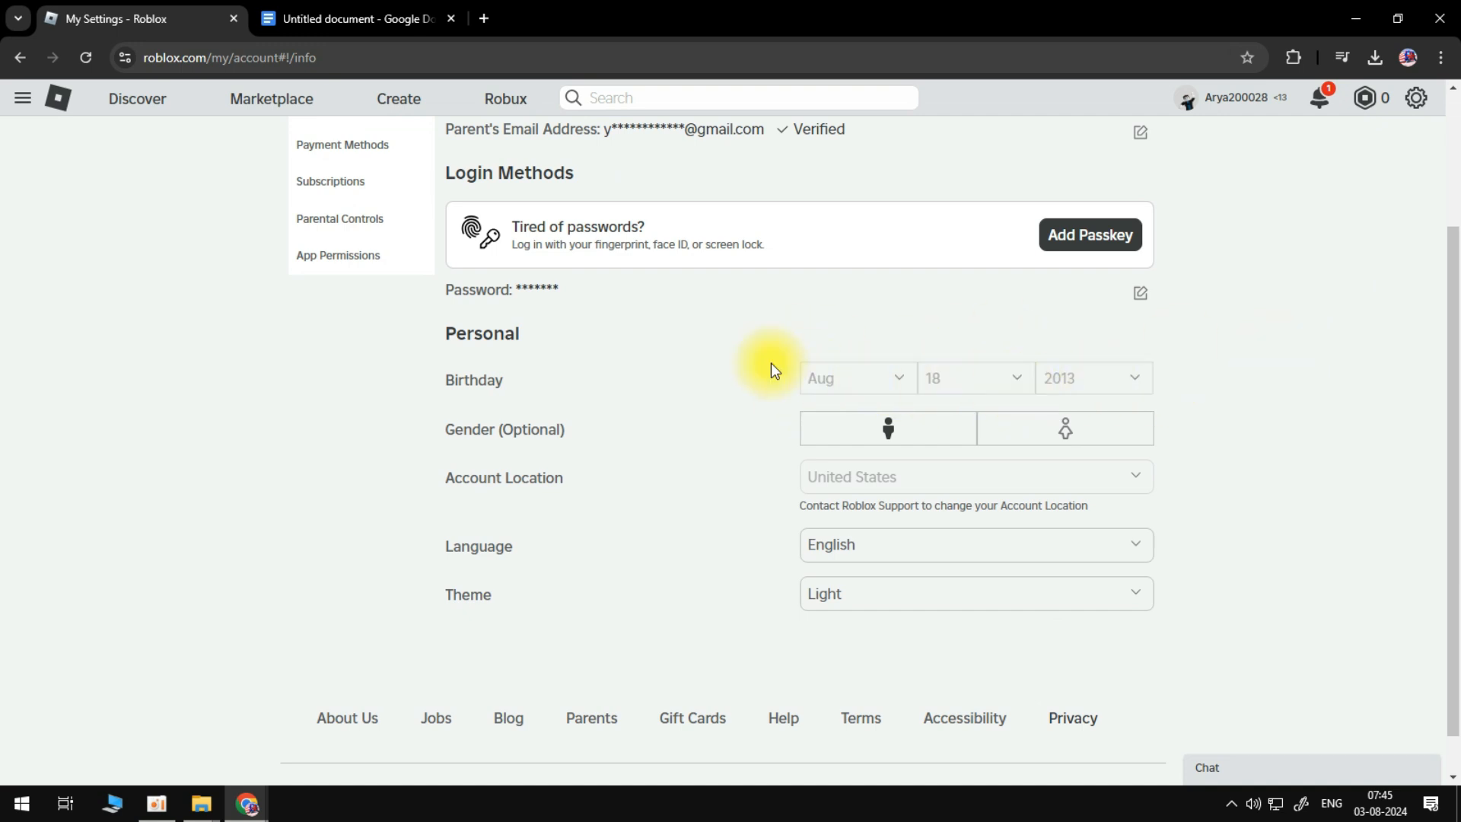
Inspect the Birthday row and select the div.collapsible-user-input birthday-container node.
{"action": "right_click", "coordinate": [478, 382]}
{"action": "scroll", "coordinate": [518, 468], "scroll_direction": "down", "scroll_amount": 2}
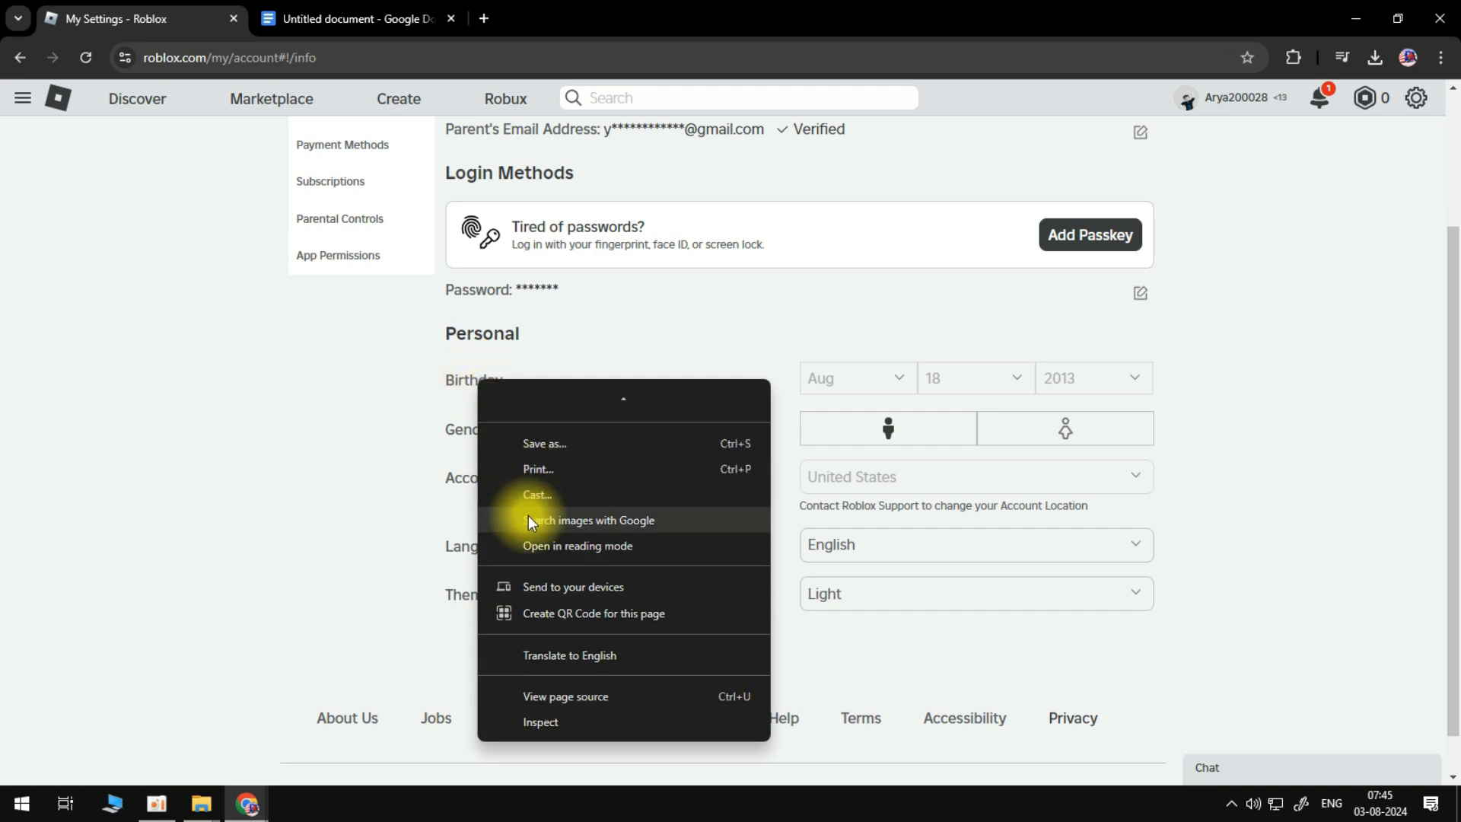
{"action": "left_click", "coordinate": [652, 727]}
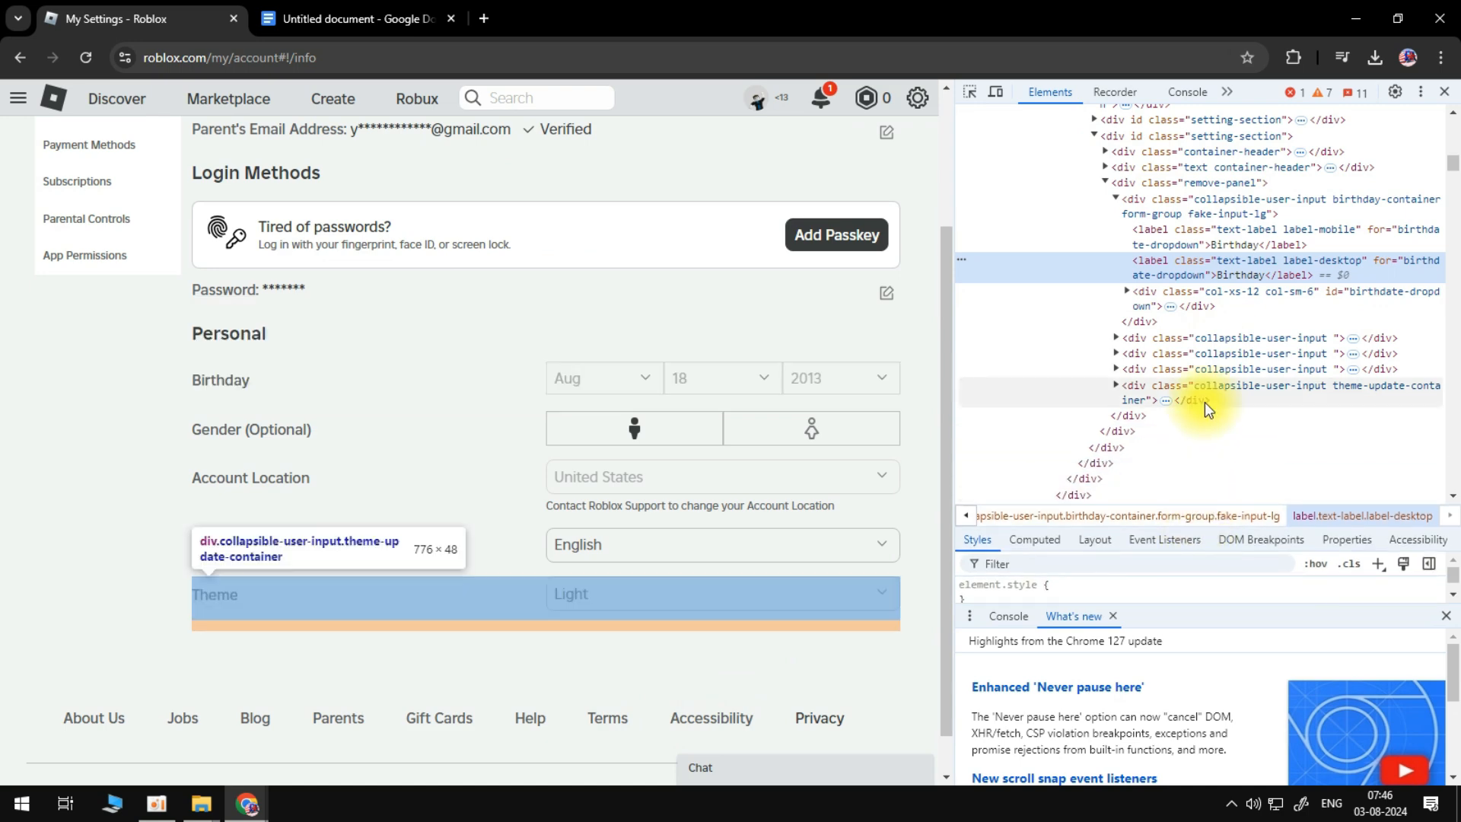
{"action": "scroll", "coordinate": [1204, 402], "scroll_direction": "down", "scroll_amount": 3}
{"action": "scroll", "coordinate": [1312, 357], "scroll_direction": "up", "scroll_amount": 5}
{"action": "scroll", "coordinate": [1278, 365], "scroll_direction": "down", "scroll_amount": 1}
{"action": "scroll", "coordinate": [1254, 377], "scroll_direction": "down", "scroll_amount": 1}
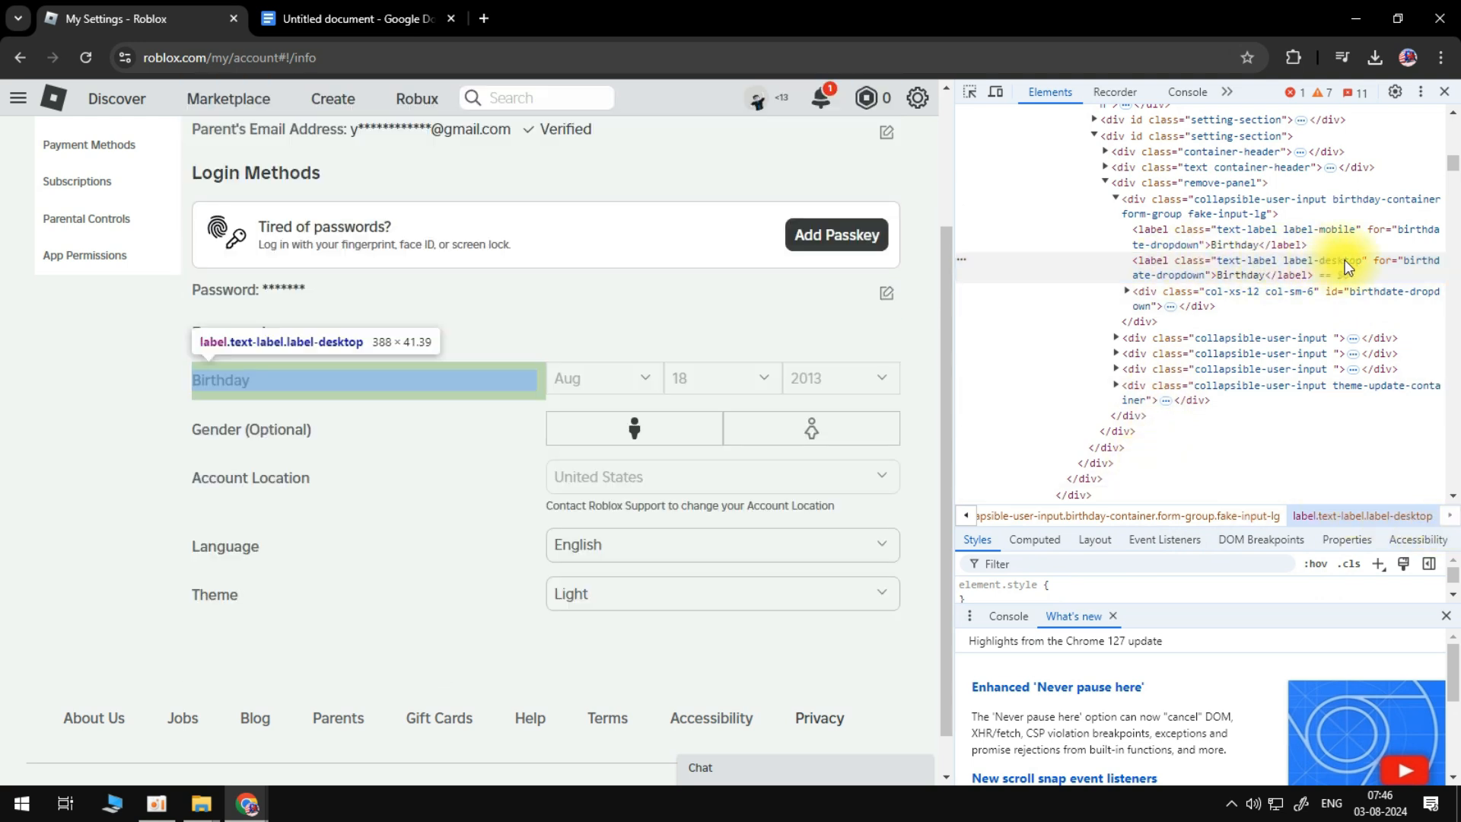
{"action": "left_click", "coordinate": [1392, 205]}
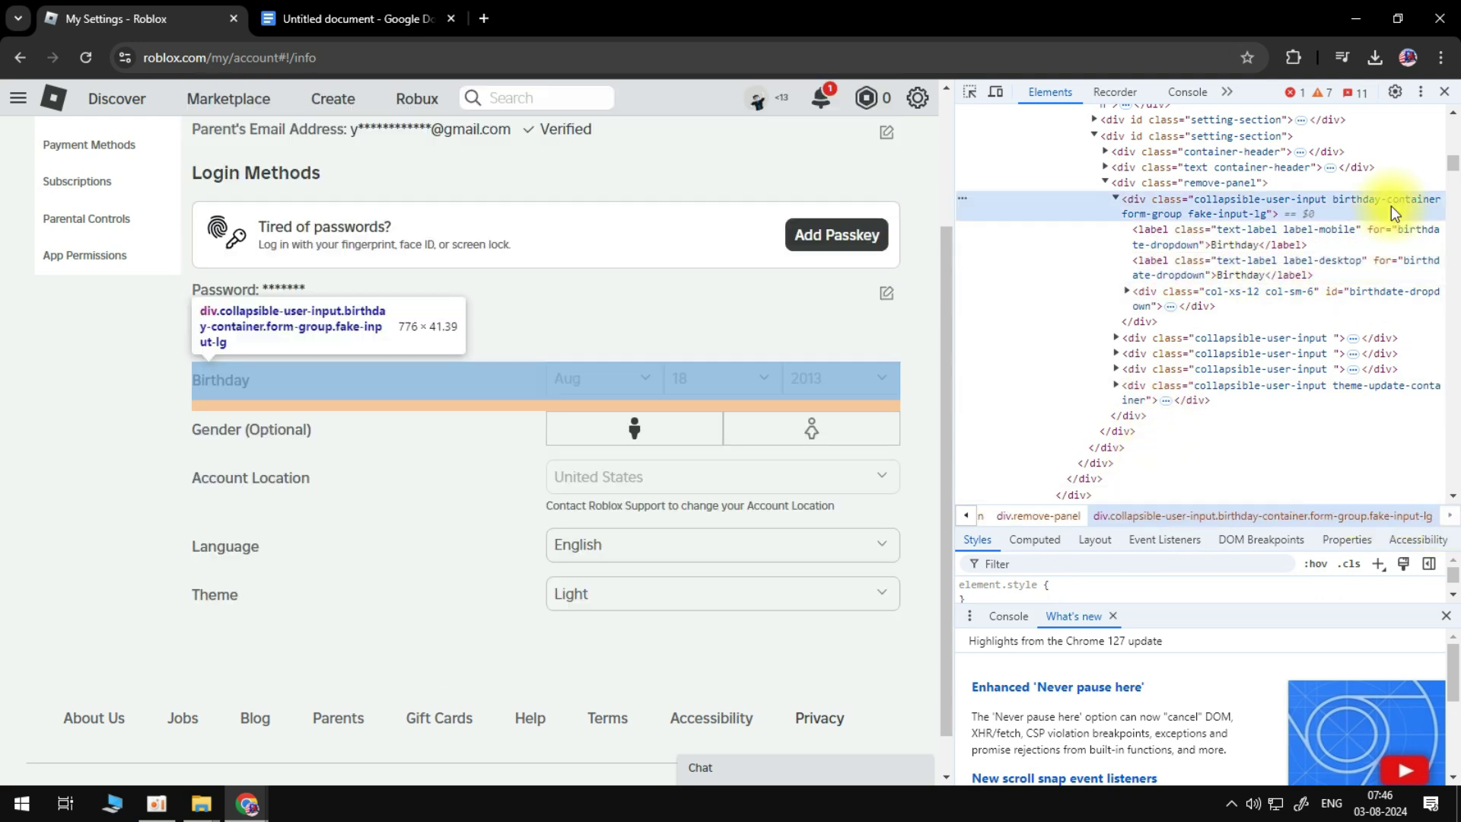
Edit the birthday container as HTML and delete all of its existing markup.
{"action": "right_click", "coordinate": [1325, 199]}
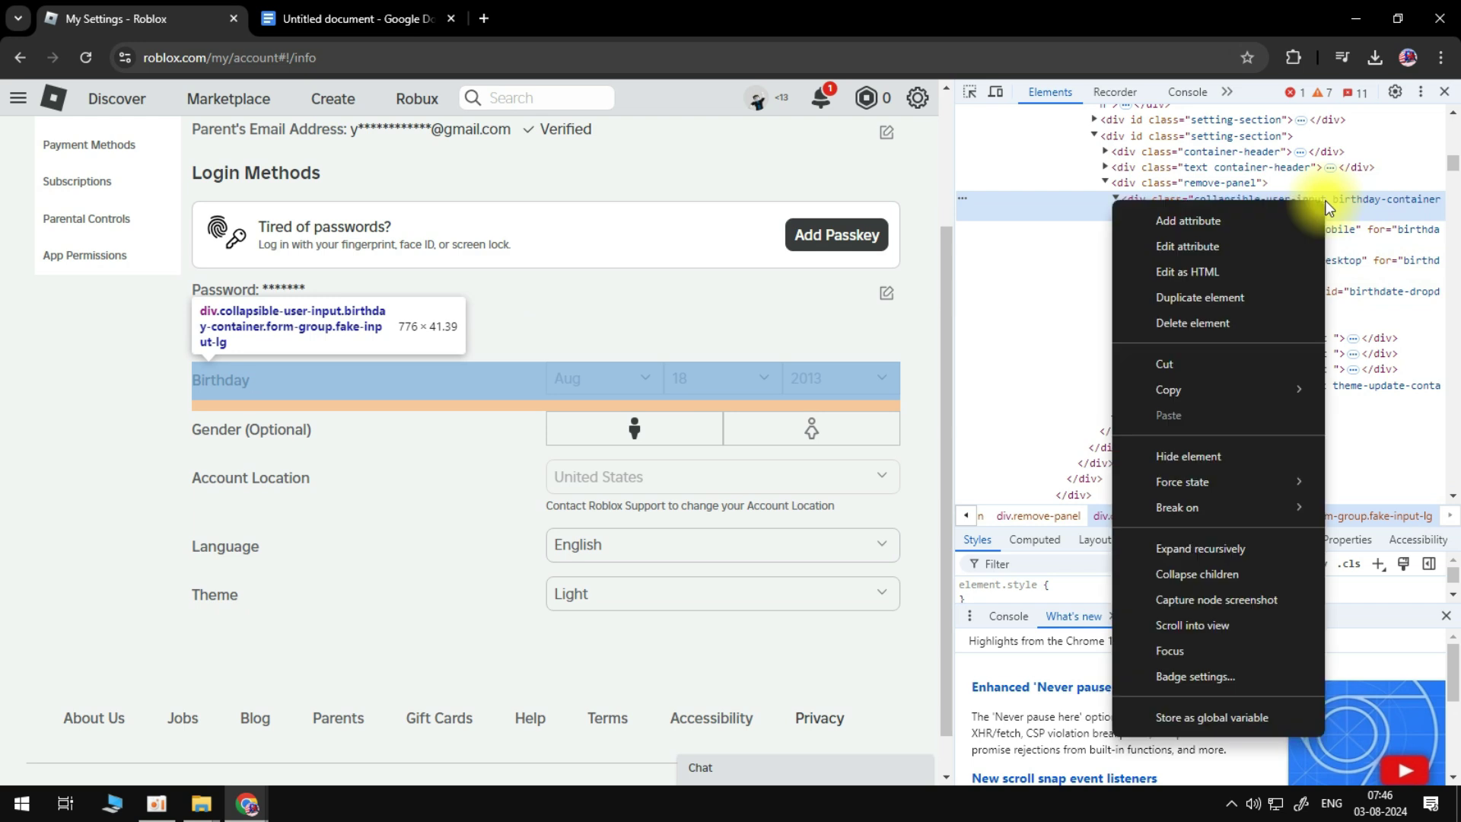
{"action": "left_click", "coordinate": [1250, 276]}
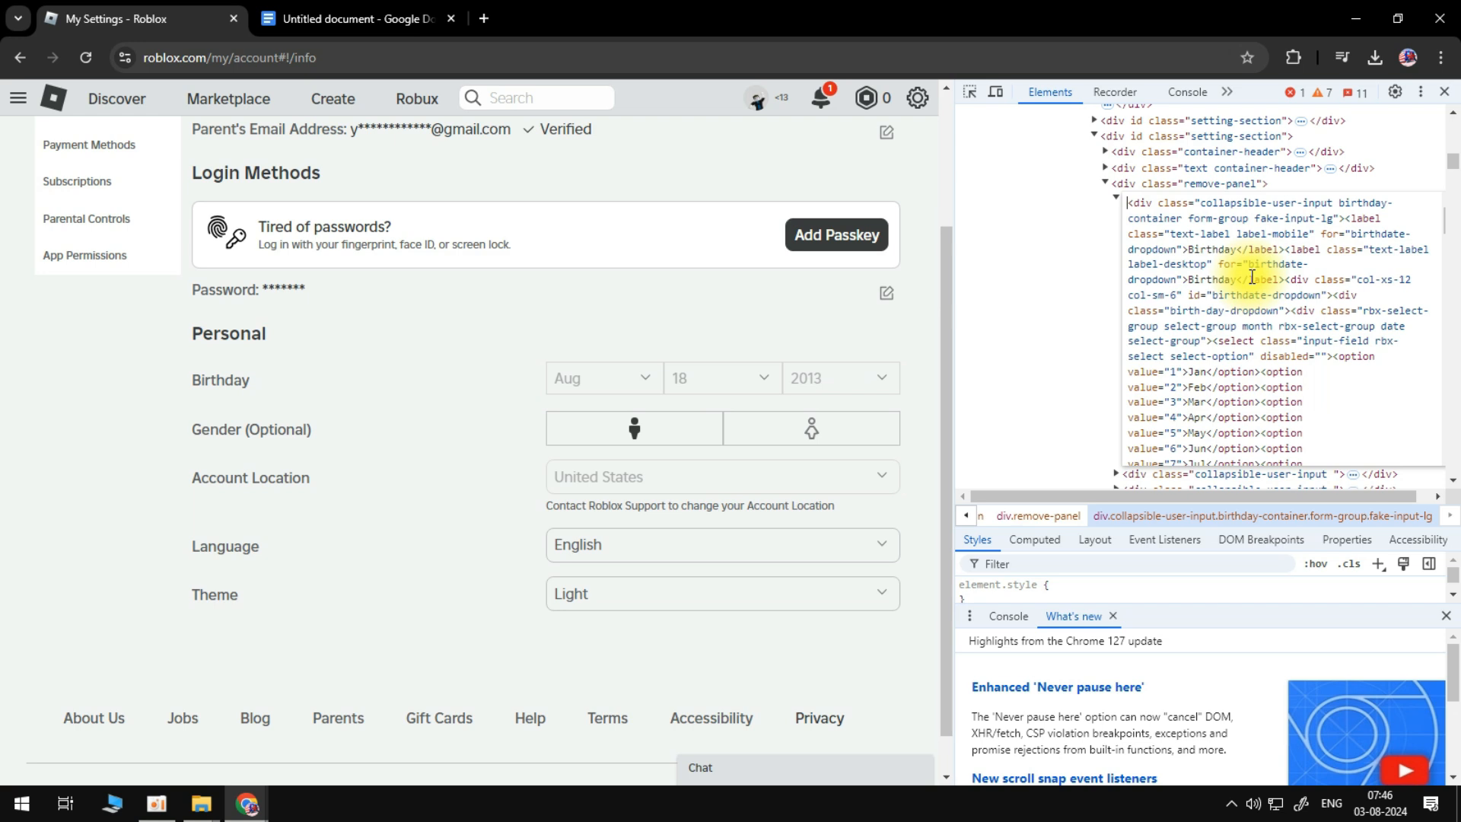
{"action": "key", "text": "ctrl+a"}
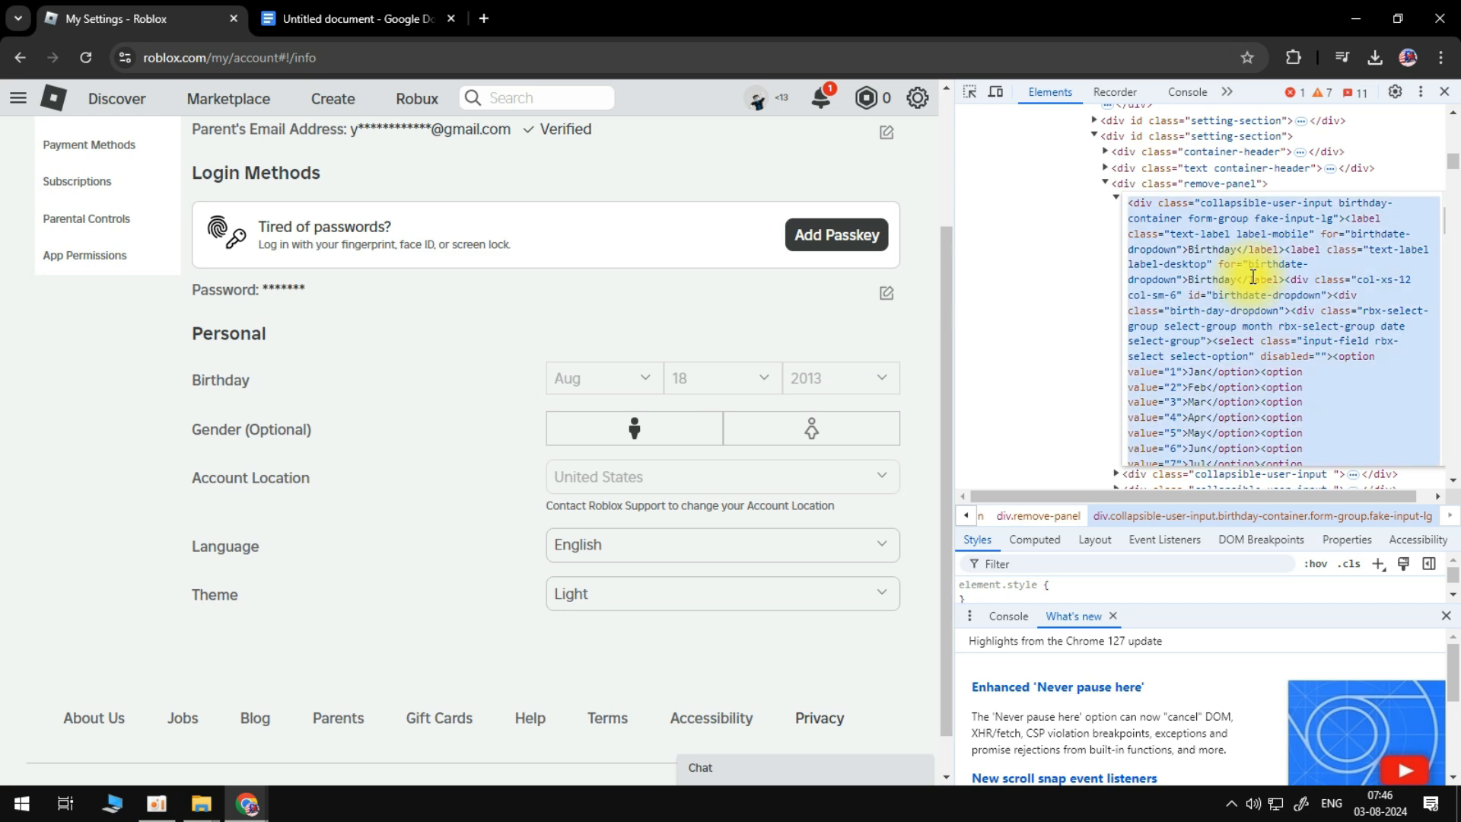
{"action": "key", "text": "BackSpace"}
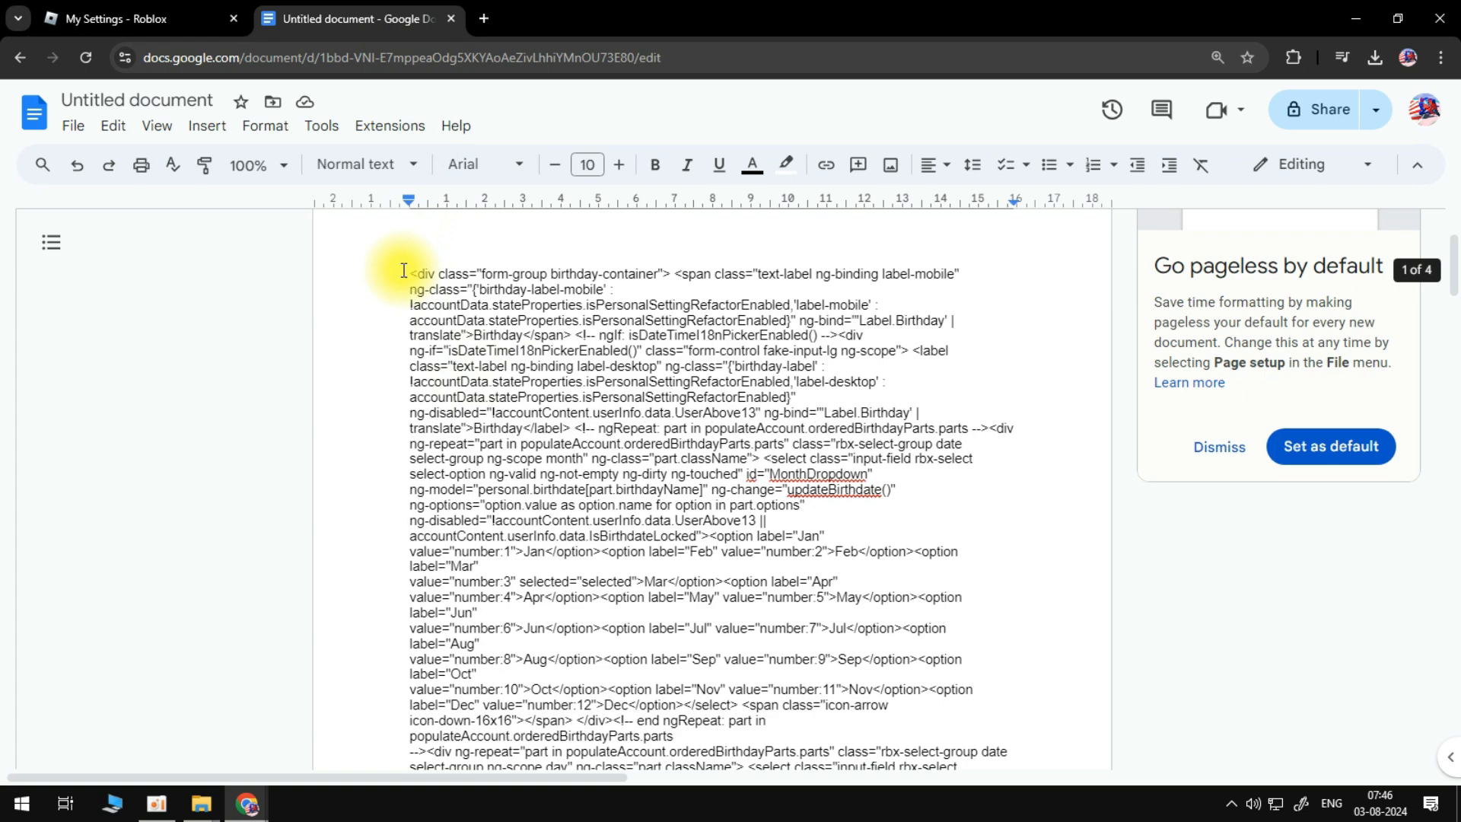
Select and copy the whole replacement birthday markup from the untitled Google Doc.
{"action": "key", "text": "ctrl+a"}
{"action": "scroll", "coordinate": [1004, 756], "scroll_direction": "down", "scroll_amount": 1}
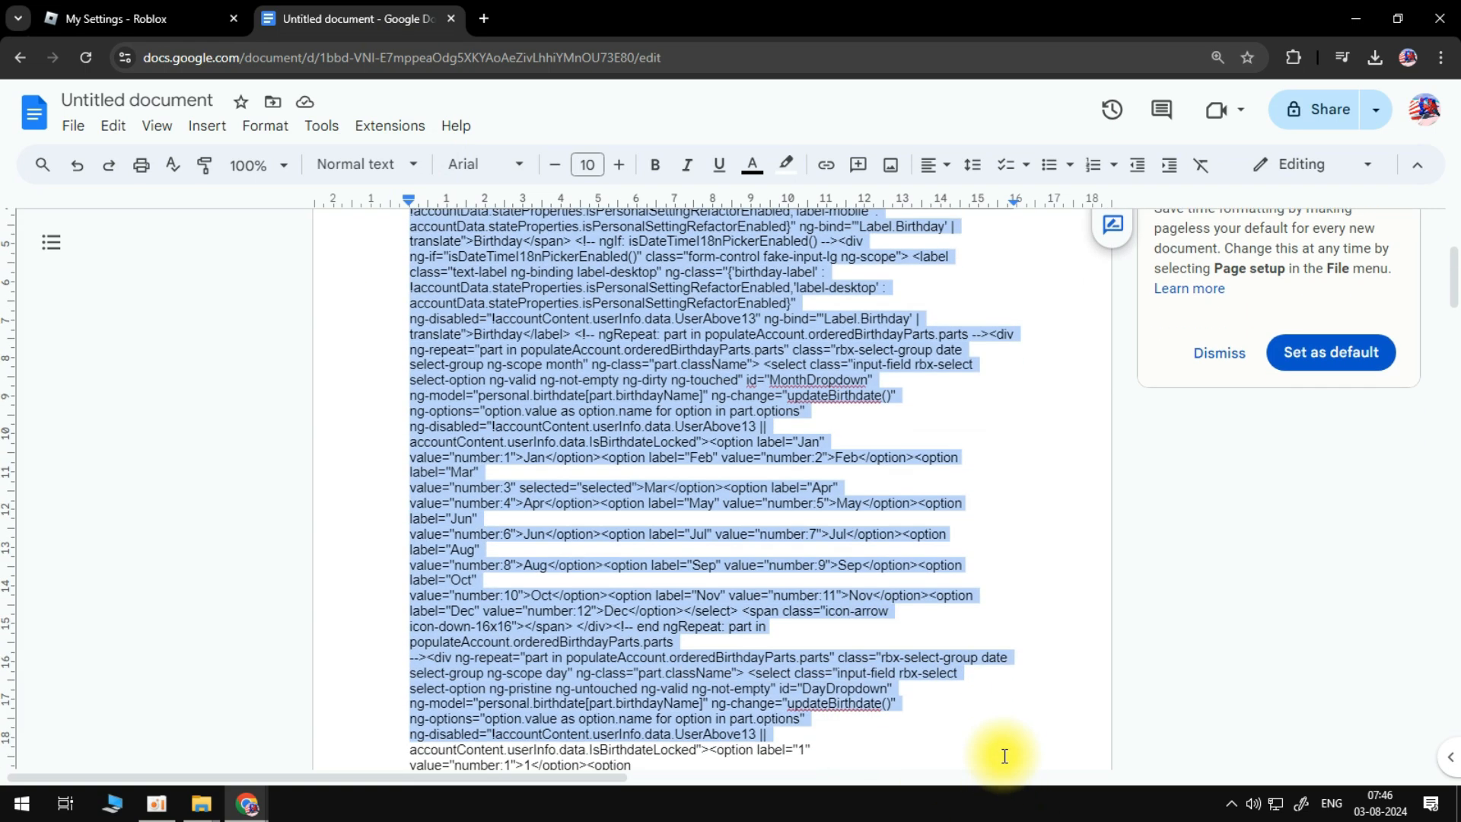
{"action": "scroll", "coordinate": [1005, 759], "scroll_direction": "down", "scroll_amount": 2}
{"action": "scroll", "coordinate": [998, 776], "scroll_direction": "down", "scroll_amount": 2}
{"action": "scroll", "coordinate": [995, 782], "scroll_direction": "down", "scroll_amount": 2}
{"action": "scroll", "coordinate": [1005, 787], "scroll_direction": "down", "scroll_amount": 2}
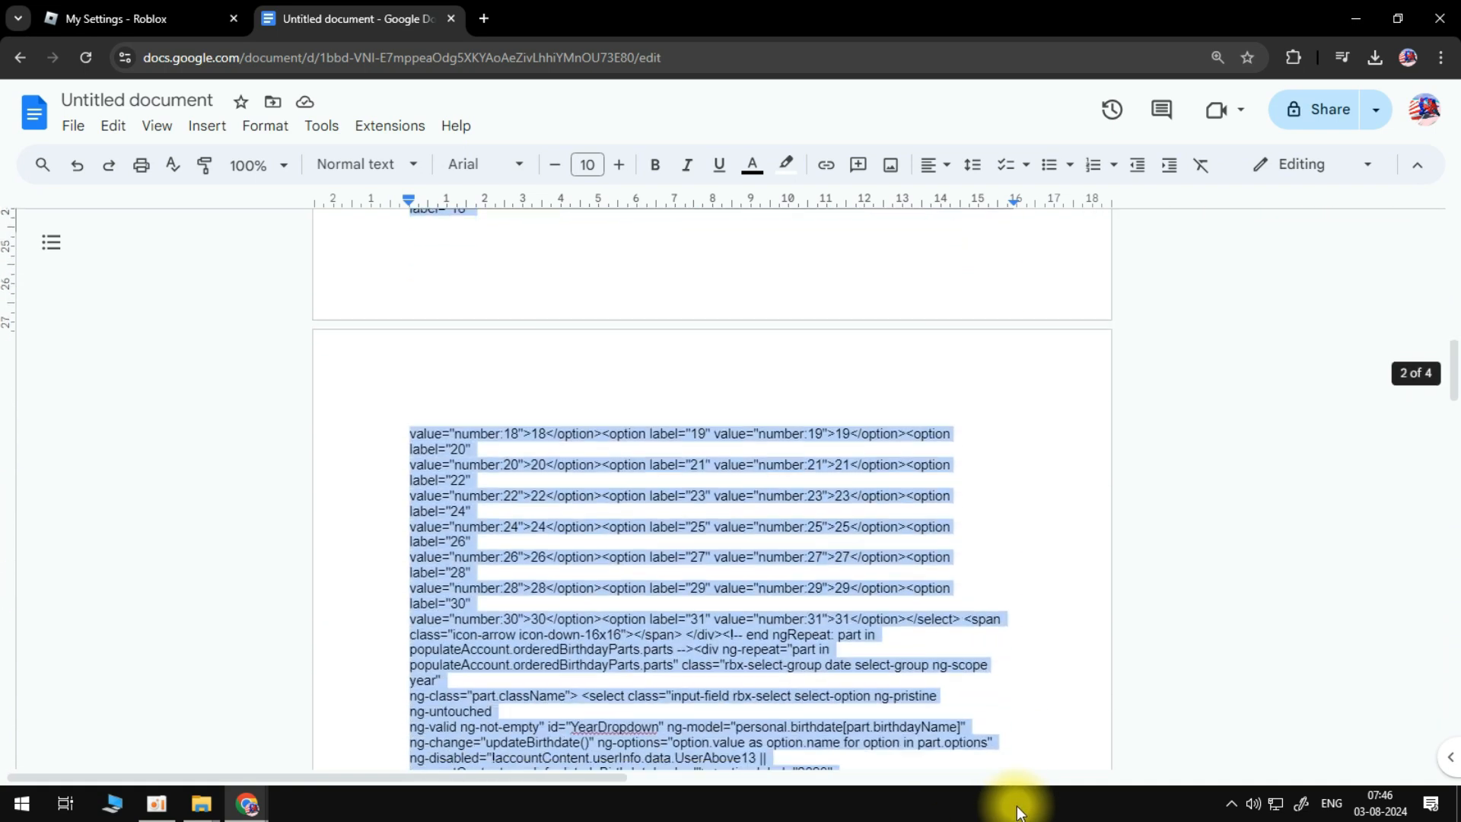
{"action": "scroll", "coordinate": [1015, 810], "scroll_direction": "down", "scroll_amount": 4}
{"action": "scroll", "coordinate": [1015, 811], "scroll_direction": "down", "scroll_amount": 4}
{"action": "scroll", "coordinate": [1016, 810], "scroll_direction": "down", "scroll_amount": 4}
{"action": "scroll", "coordinate": [1015, 810], "scroll_direction": "down", "scroll_amount": 4}
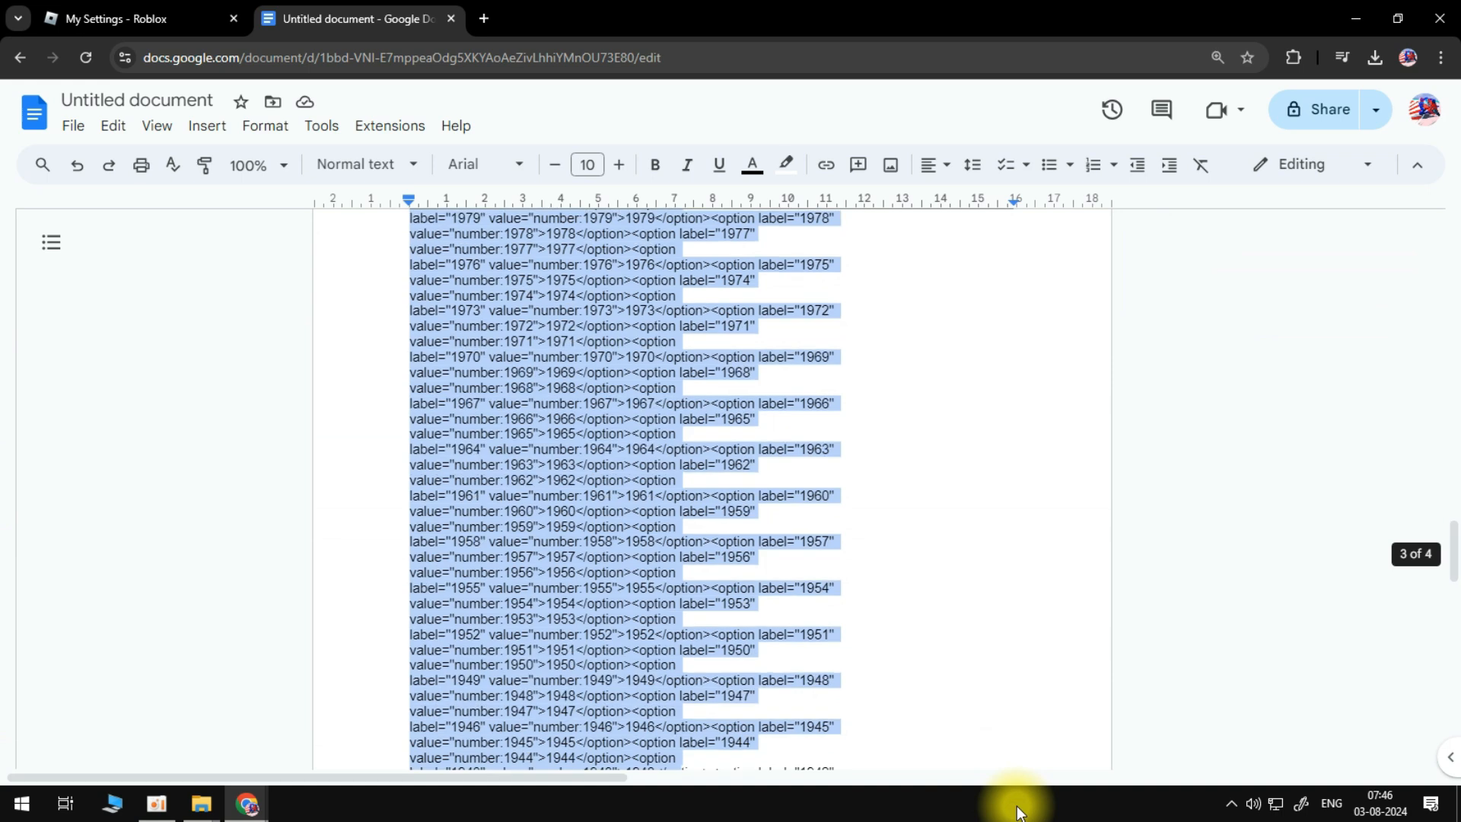
{"action": "scroll", "coordinate": [1015, 811], "scroll_direction": "down", "scroll_amount": 4}
{"action": "scroll", "coordinate": [1016, 810], "scroll_direction": "down", "scroll_amount": 4}
{"action": "scroll", "coordinate": [1013, 805], "scroll_direction": "down", "scroll_amount": 4}
{"action": "scroll", "coordinate": [1011, 790], "scroll_direction": "down", "scroll_amount": 2}
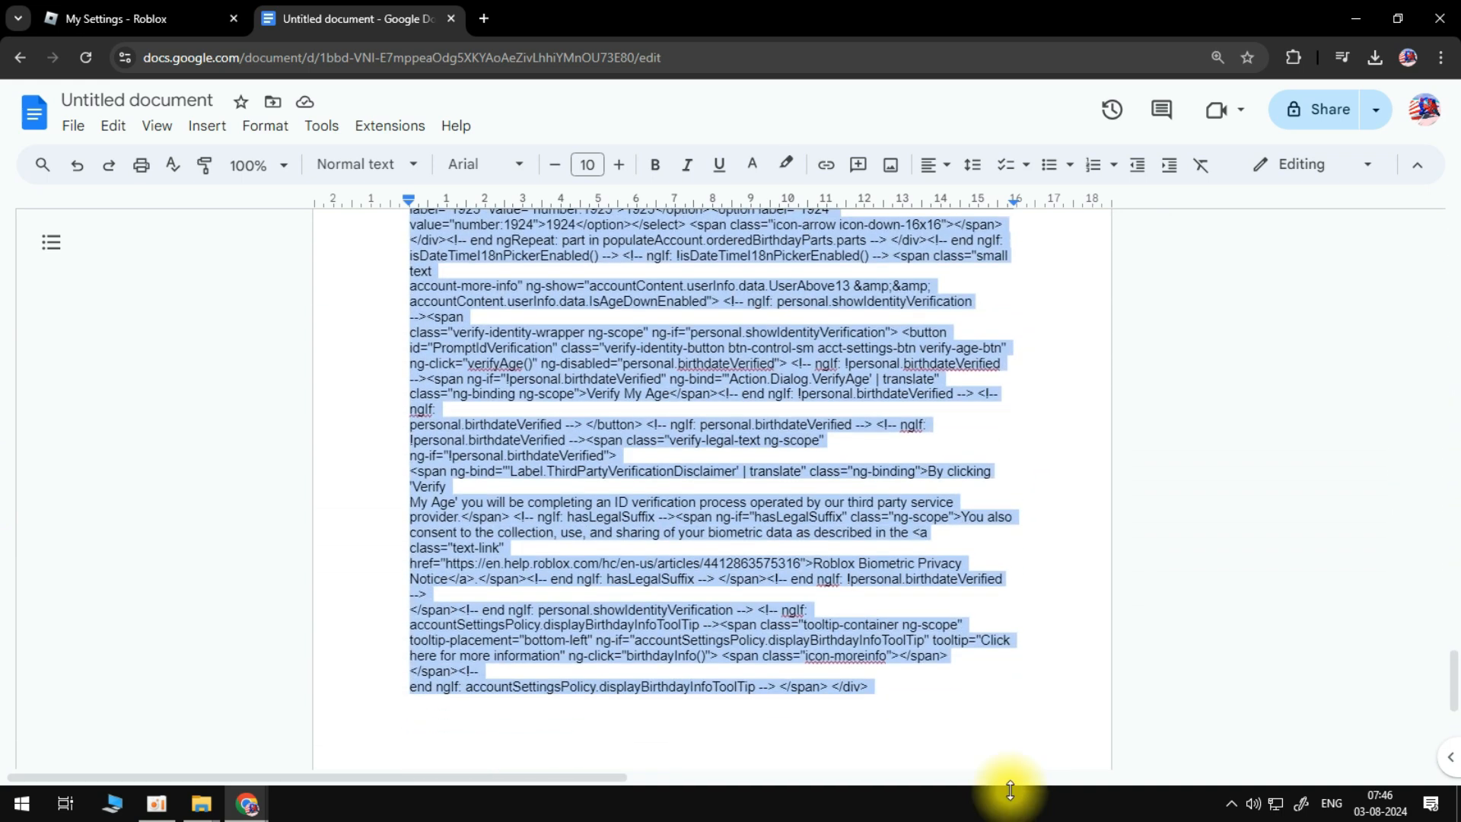
{"action": "right_click", "coordinate": [788, 472]}
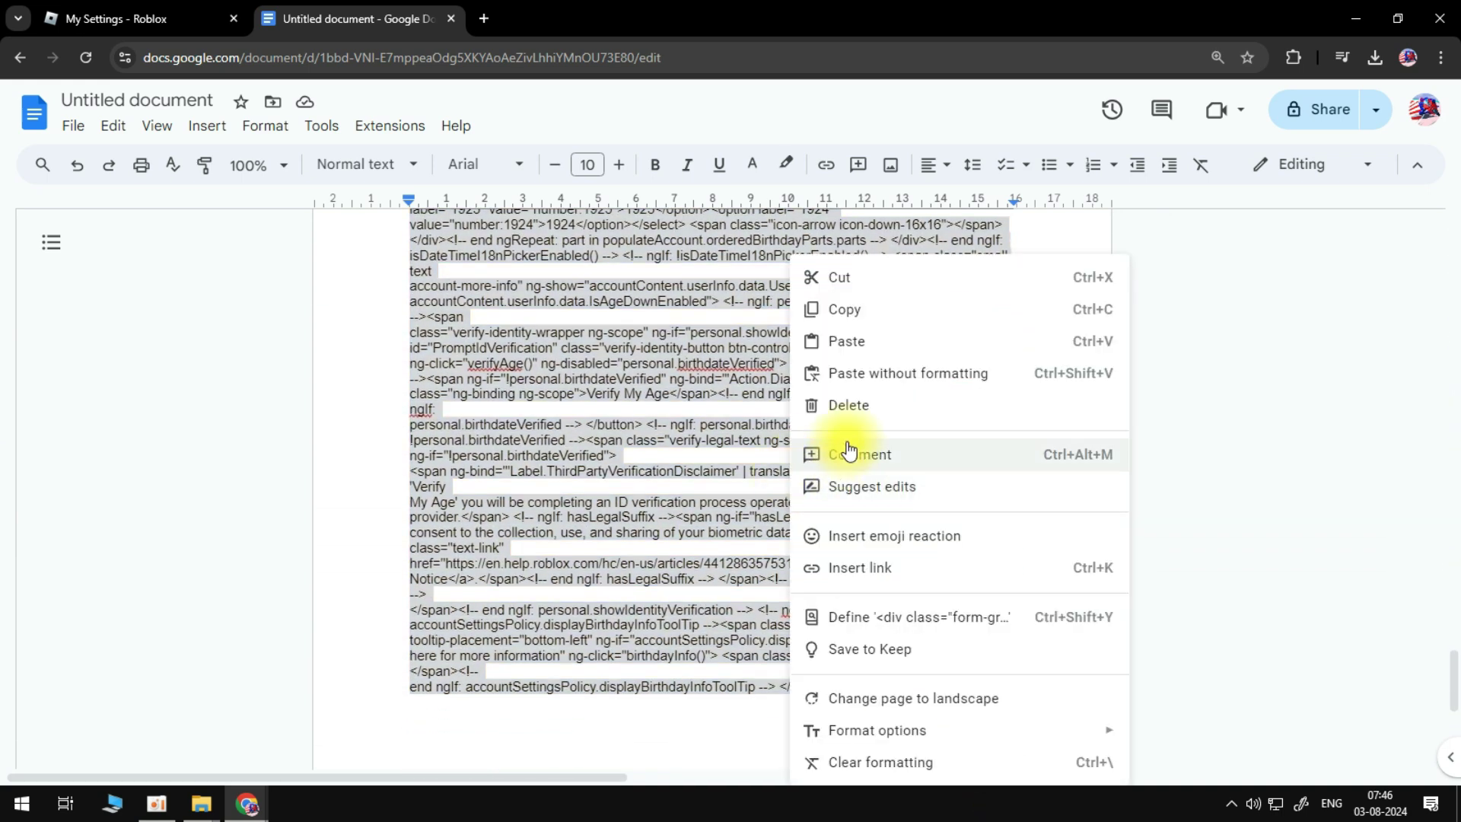
{"action": "left_click", "coordinate": [865, 328]}
Paste the copied markup into the birthday container on the Roblox tab and hide DevTools.
{"action": "left_click", "coordinate": [127, 19]}
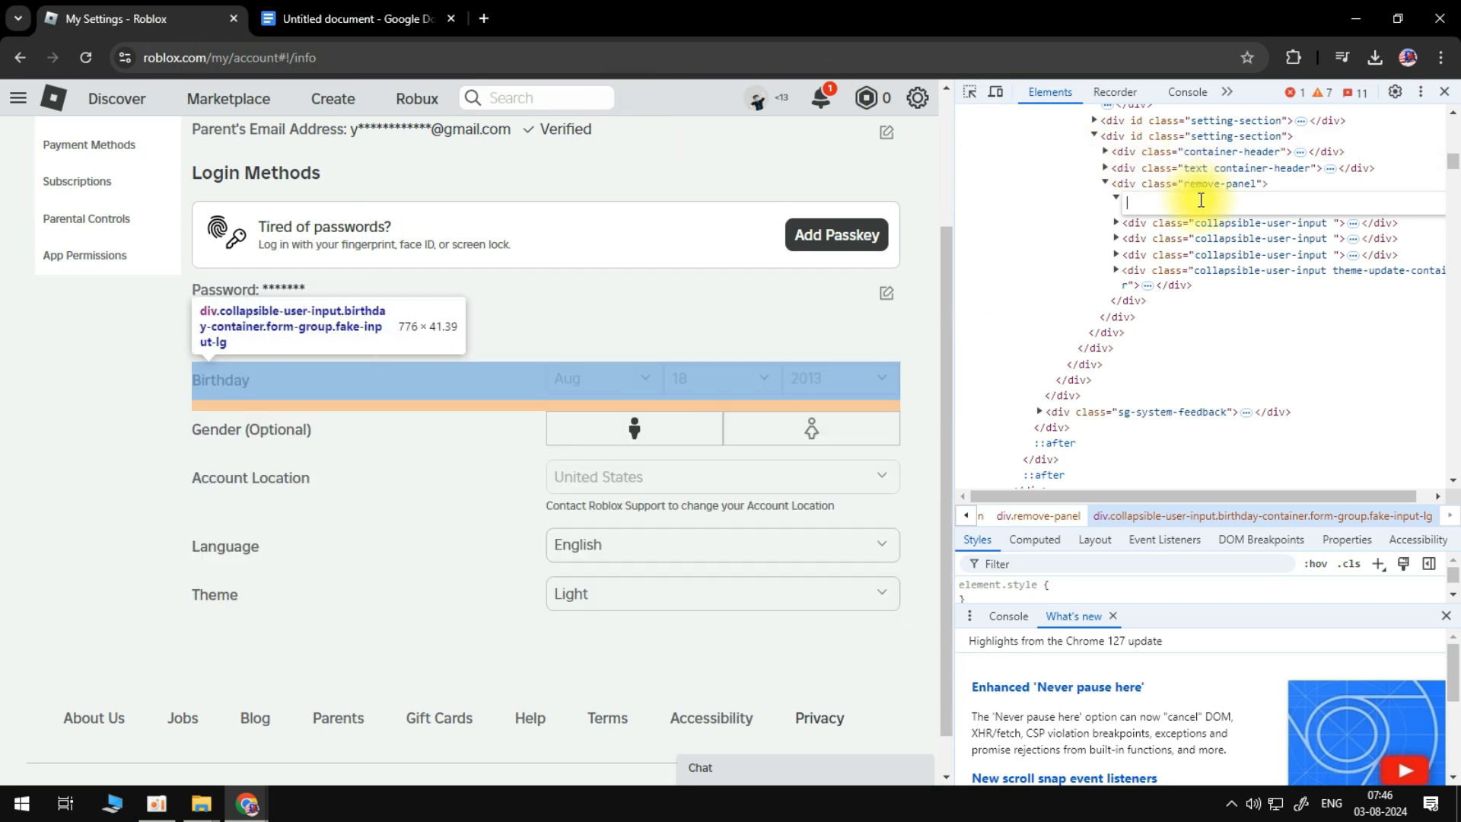
{"action": "key", "text": "ctrl+v"}
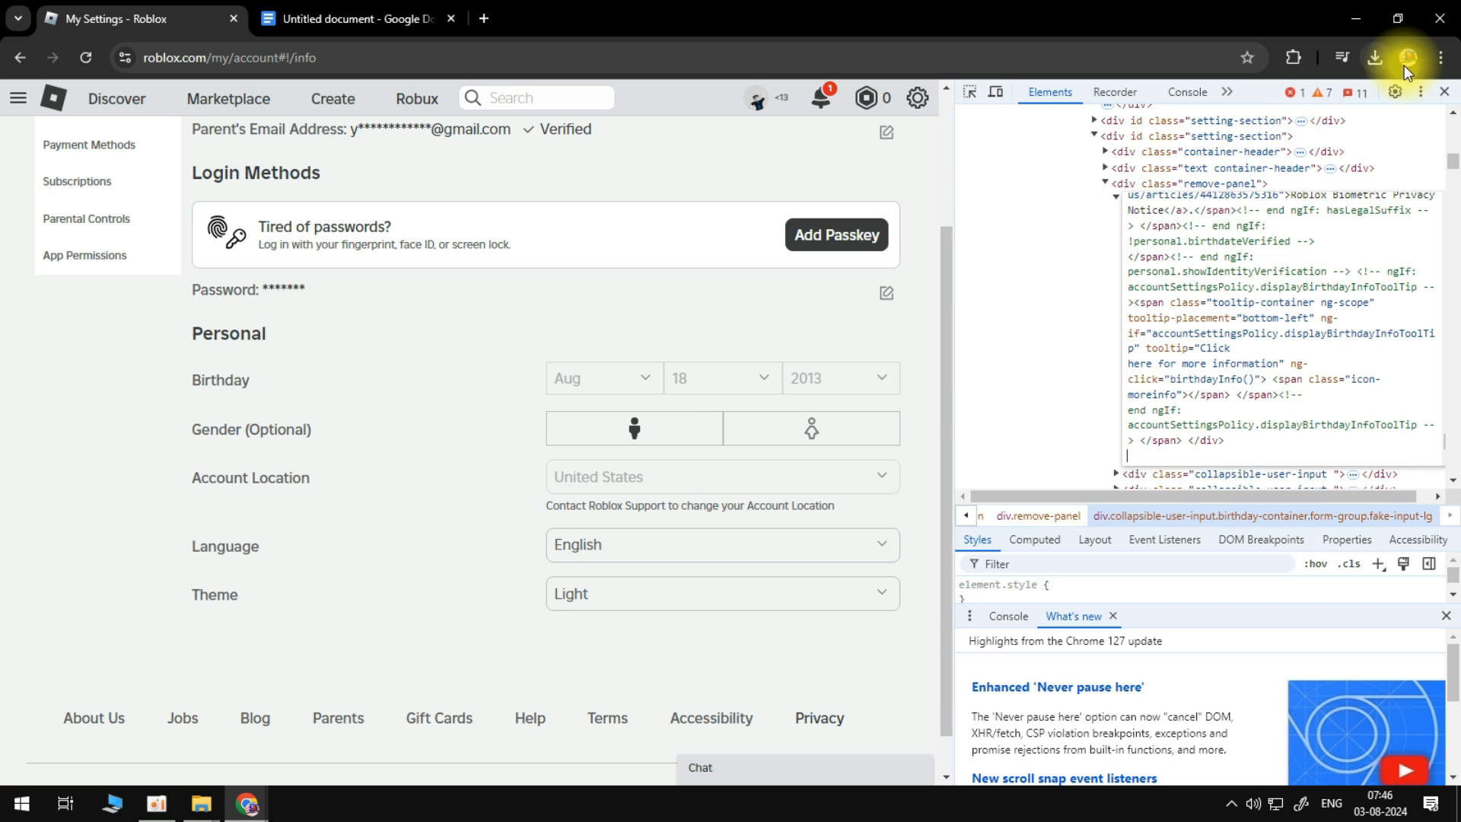
{"action": "left_click", "coordinate": [1443, 91]}
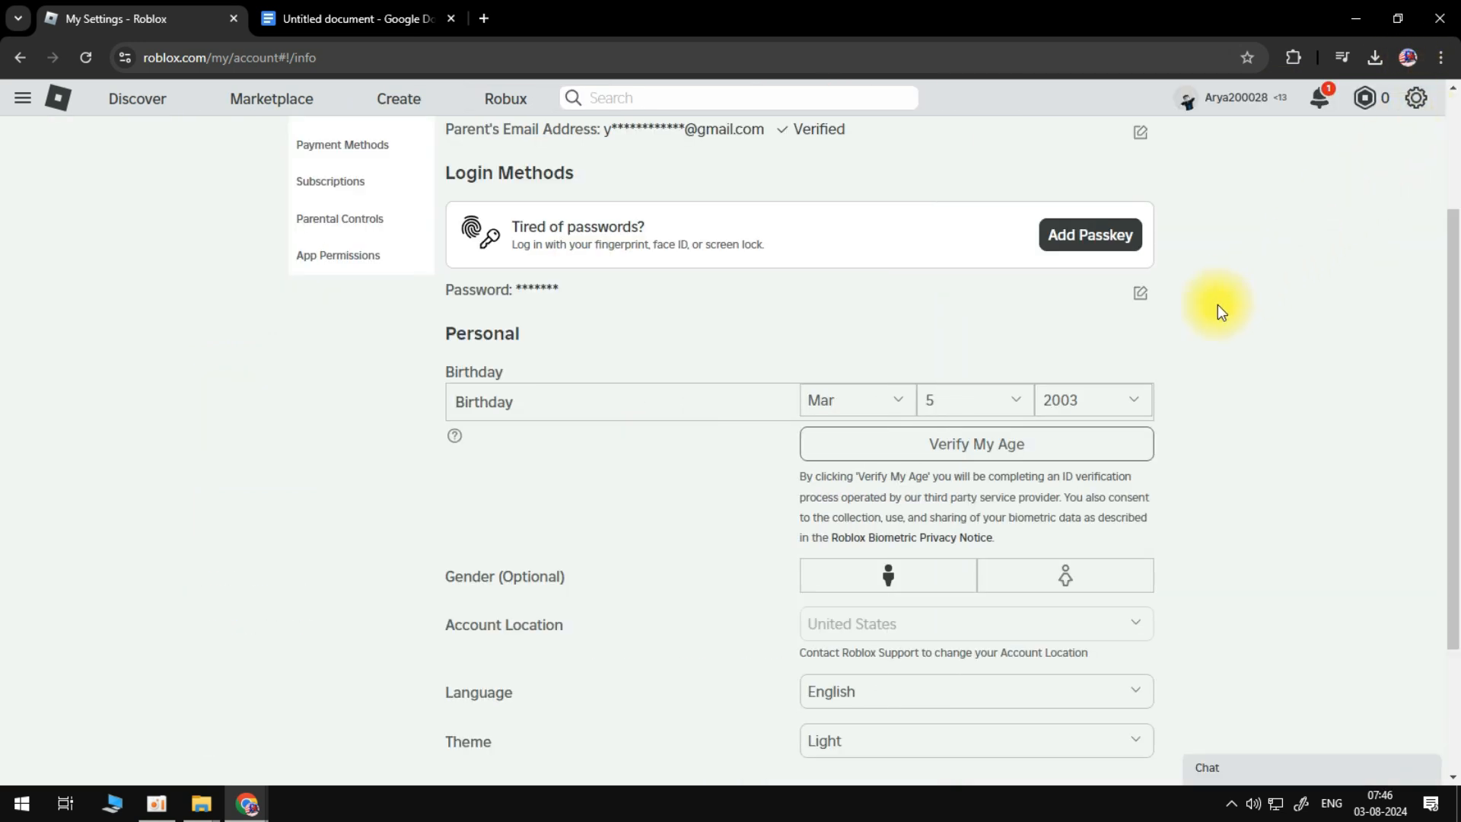
Choose Feb, 2 and 1964 in the unlocked month, day and year dropdowns.
{"action": "left_click", "coordinate": [849, 404]}
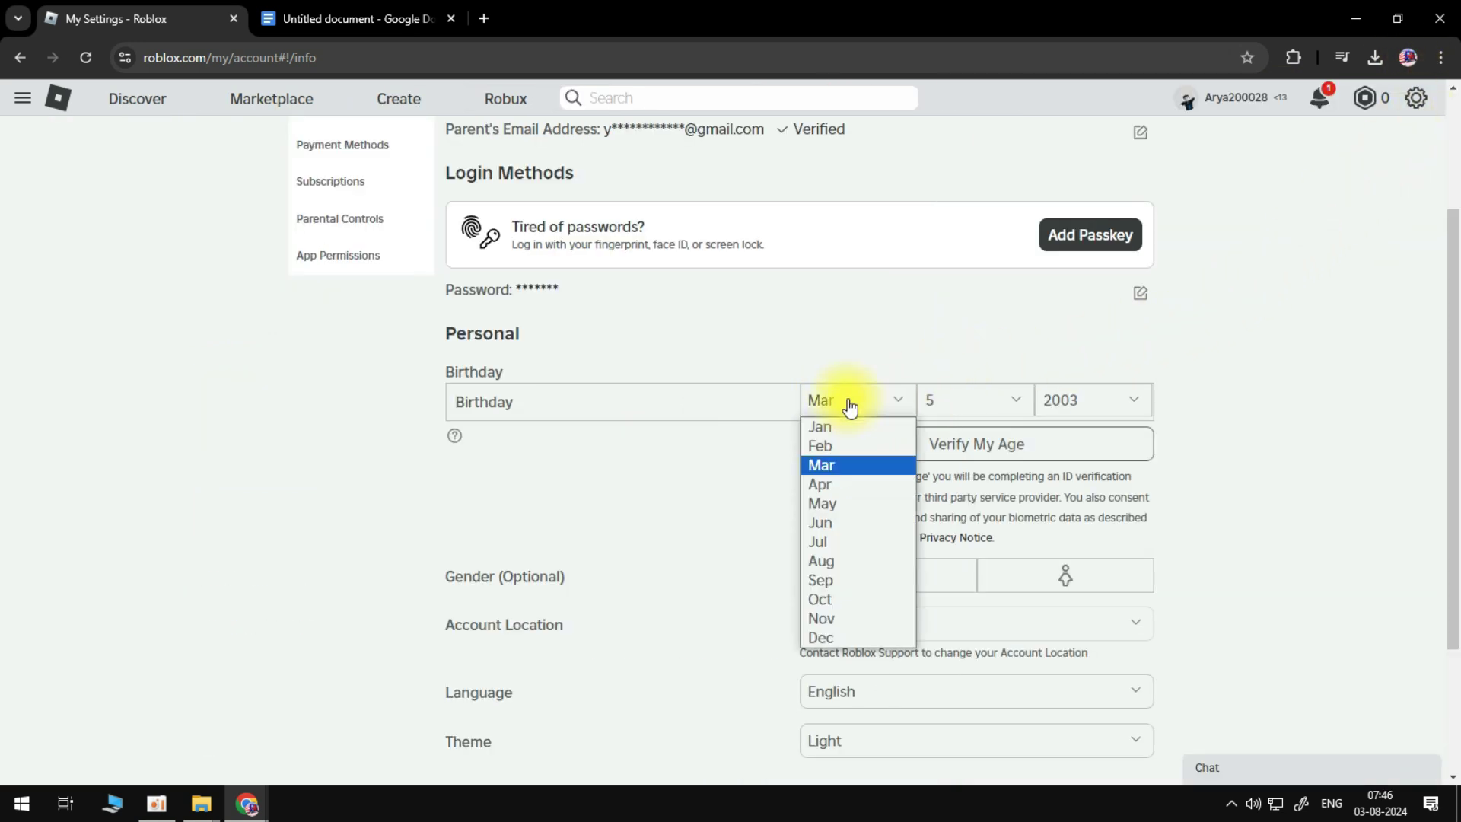
{"action": "left_click", "coordinate": [848, 447]}
{"action": "left_click", "coordinate": [965, 401]}
{"action": "left_click", "coordinate": [958, 31]}
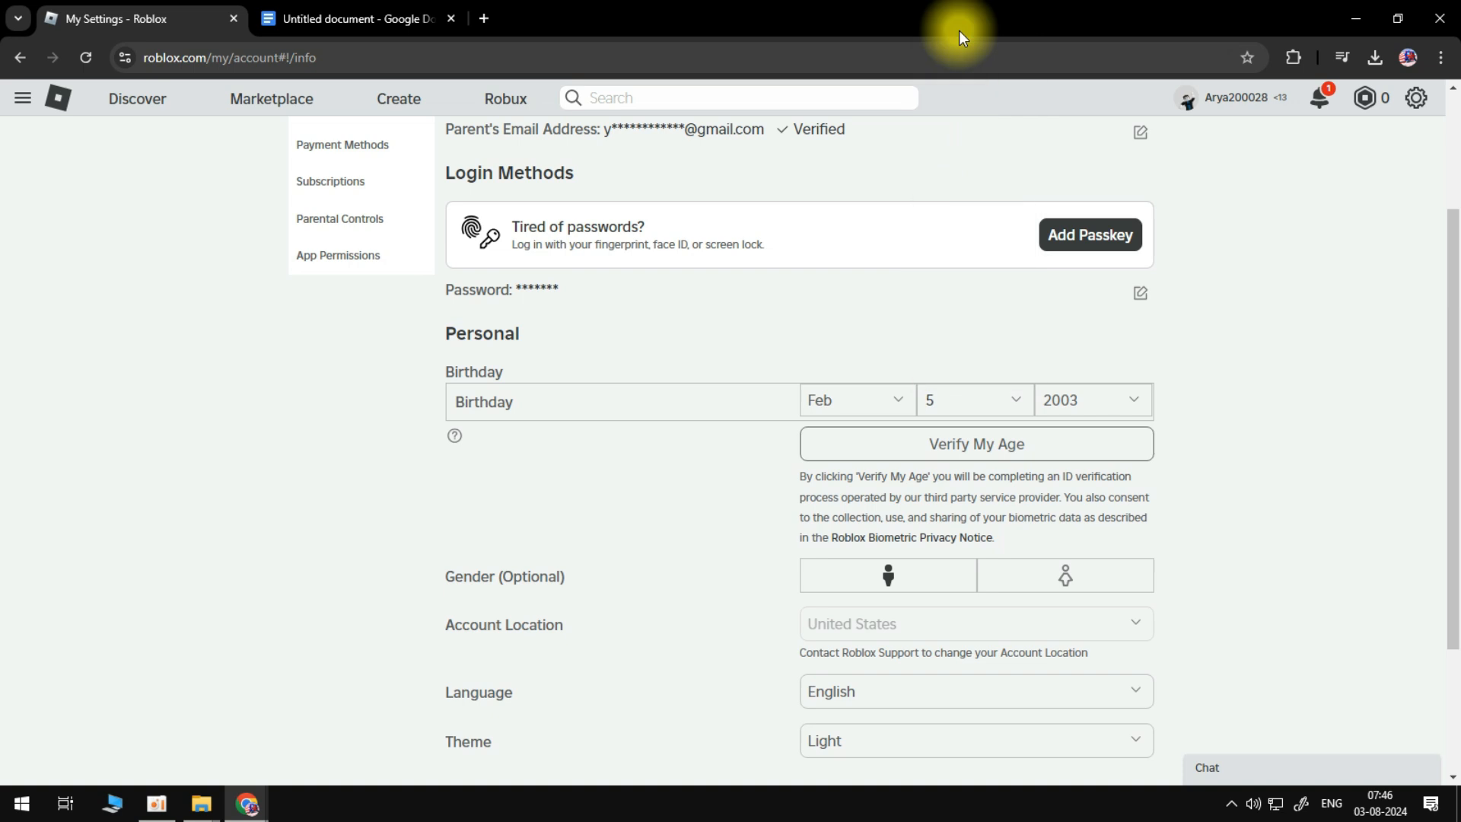
{"action": "left_click", "coordinate": [1094, 400]}
{"action": "scroll", "coordinate": [1080, 189], "scroll_direction": "up", "scroll_amount": 1}
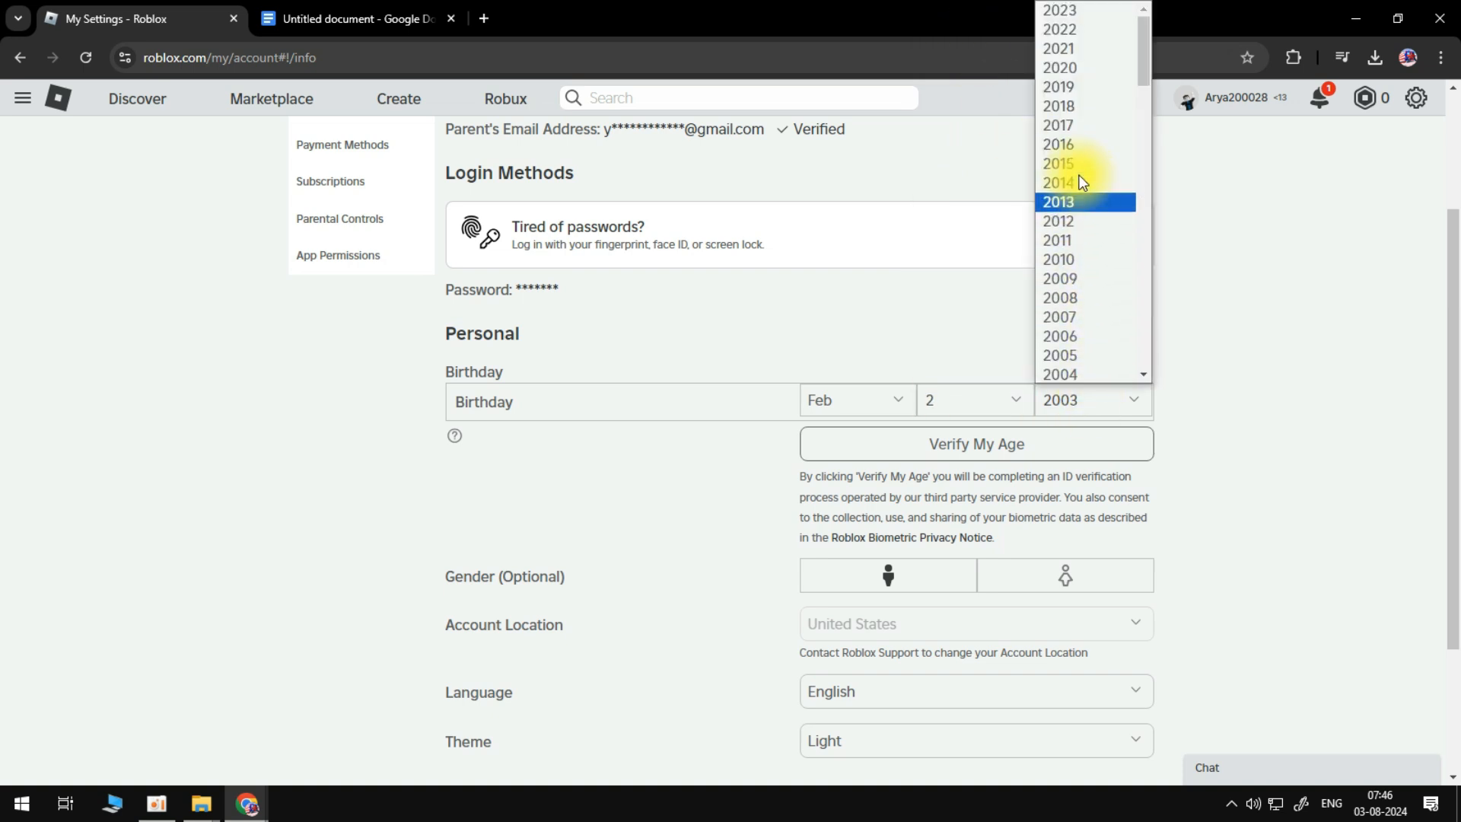
{"action": "scroll", "coordinate": [1080, 183], "scroll_direction": "down", "scroll_amount": 10}
{"action": "left_click", "coordinate": [1076, 232]}
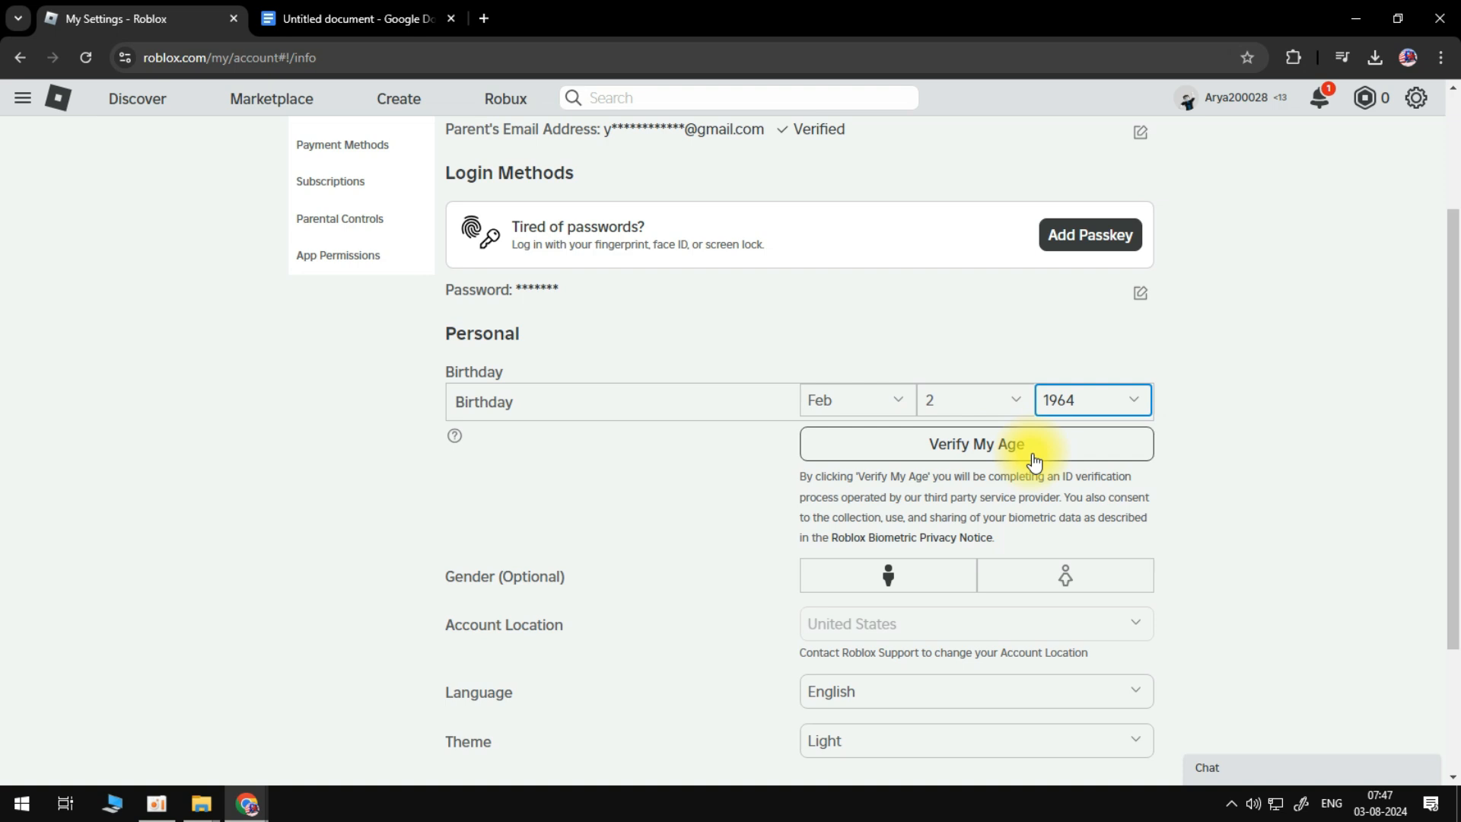
{"action": "scroll", "coordinate": [1031, 457], "scroll_direction": "up", "scroll_amount": 2}
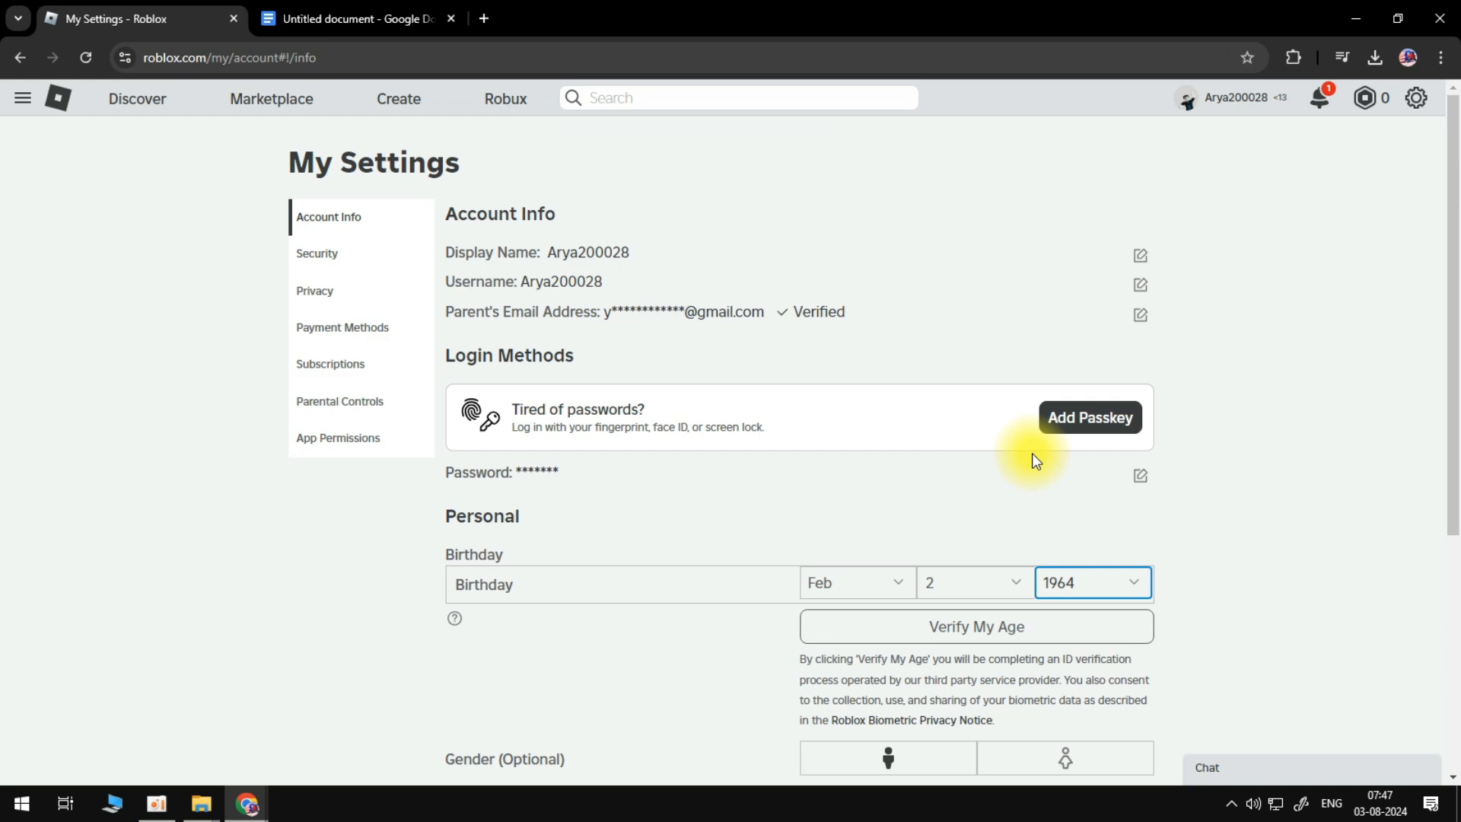
{"action": "scroll", "coordinate": [1031, 457], "scroll_direction": "down", "scroll_amount": 2}
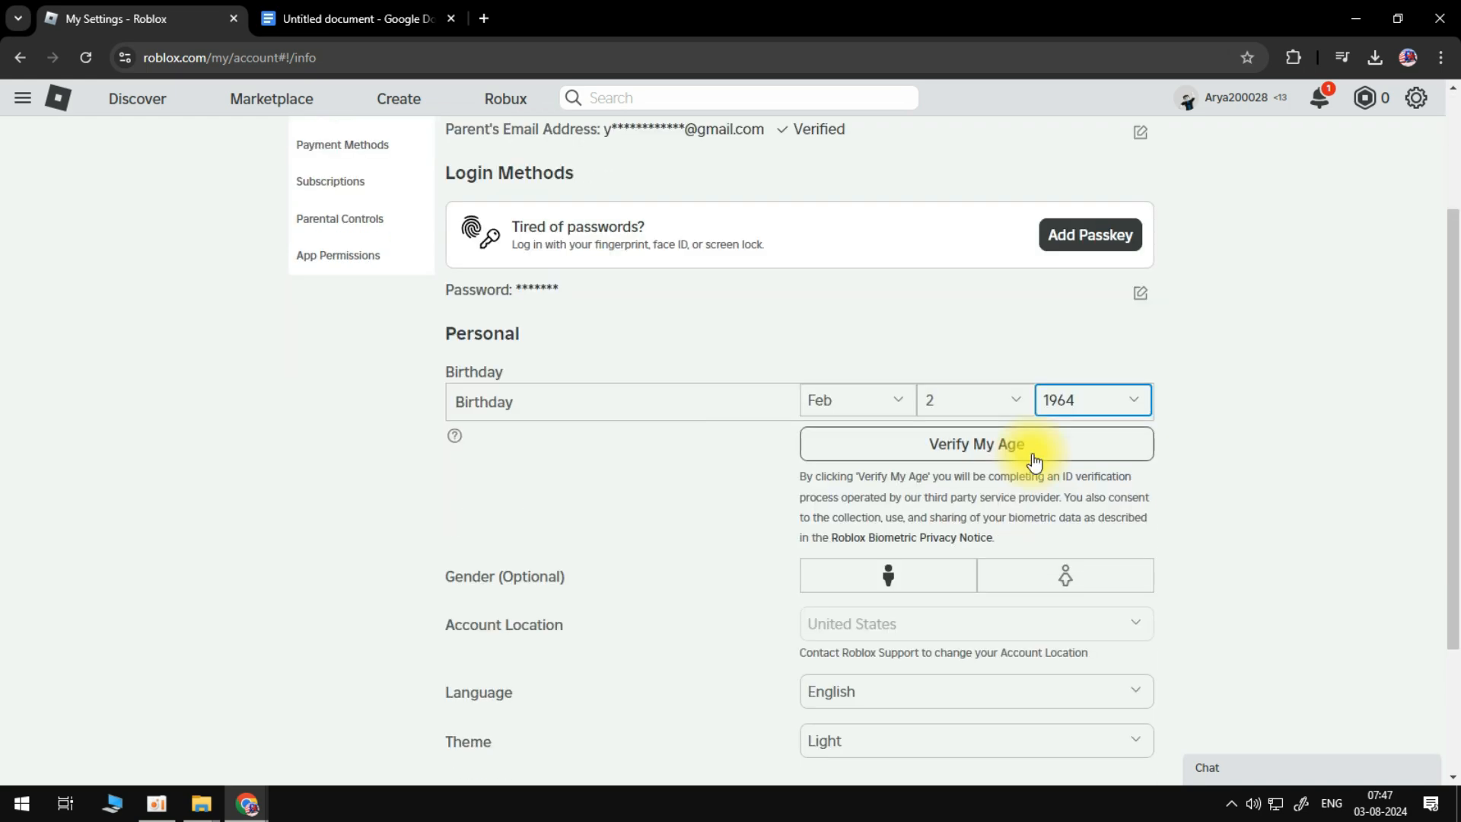